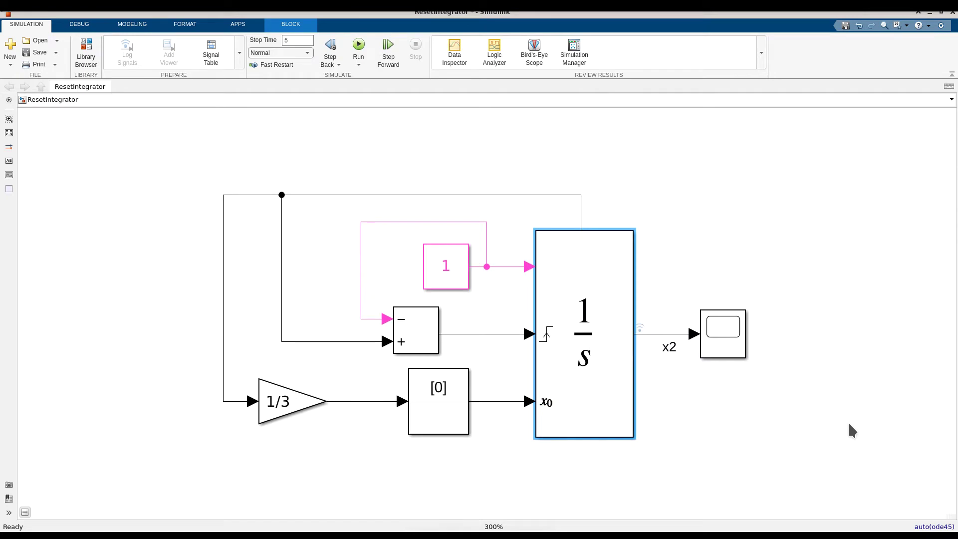
Select the x2 integrator, Constant, 1/3 Gain and Add blocks in the ResetIntegrator model.
click(620, 435)
click(458, 273)
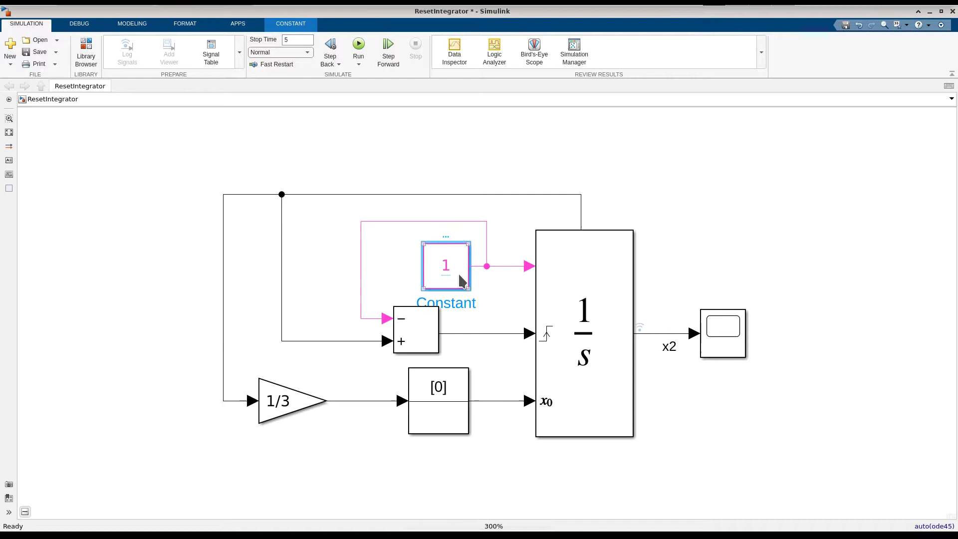
click(305, 393)
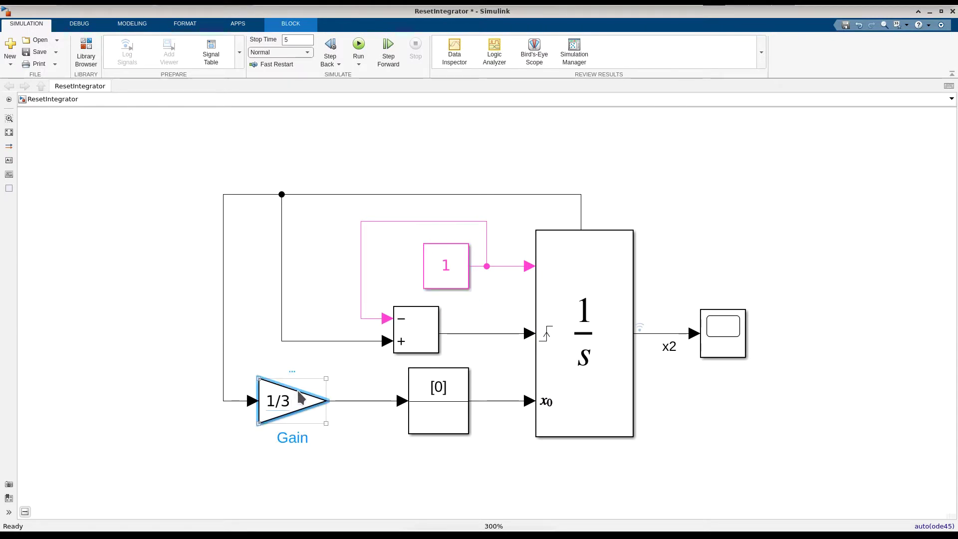
click(424, 341)
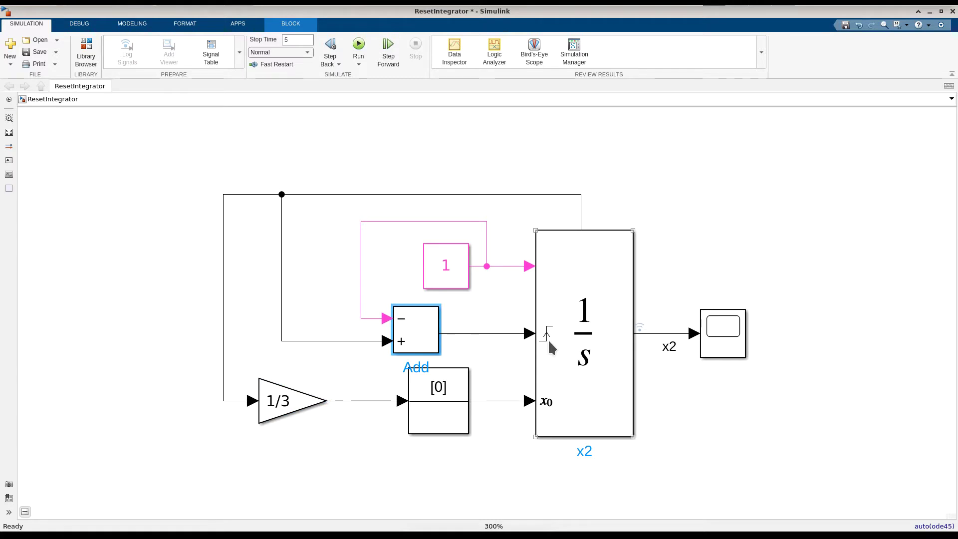
click(549, 342)
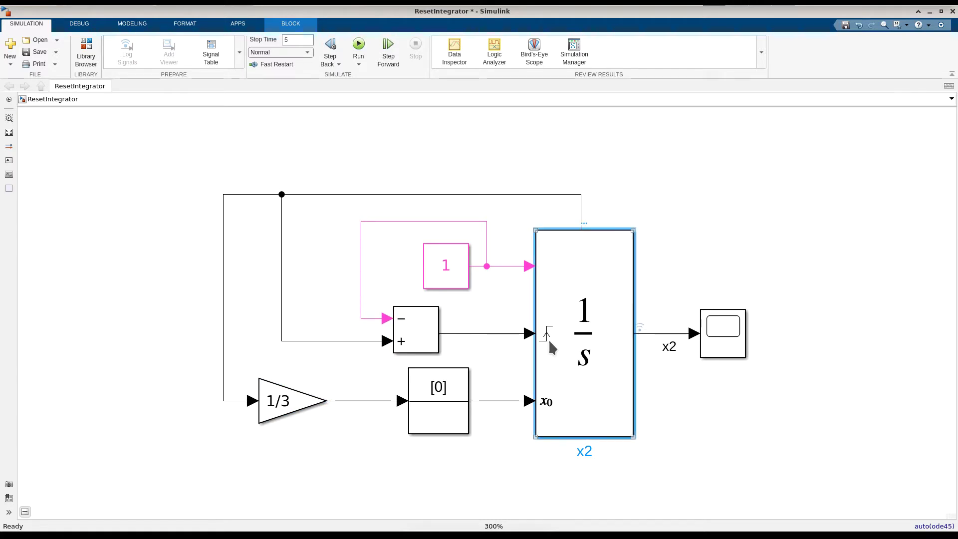
Open the x2 integrator's parameters and accept them with zero-crossing detection left on.
double_click(573, 333)
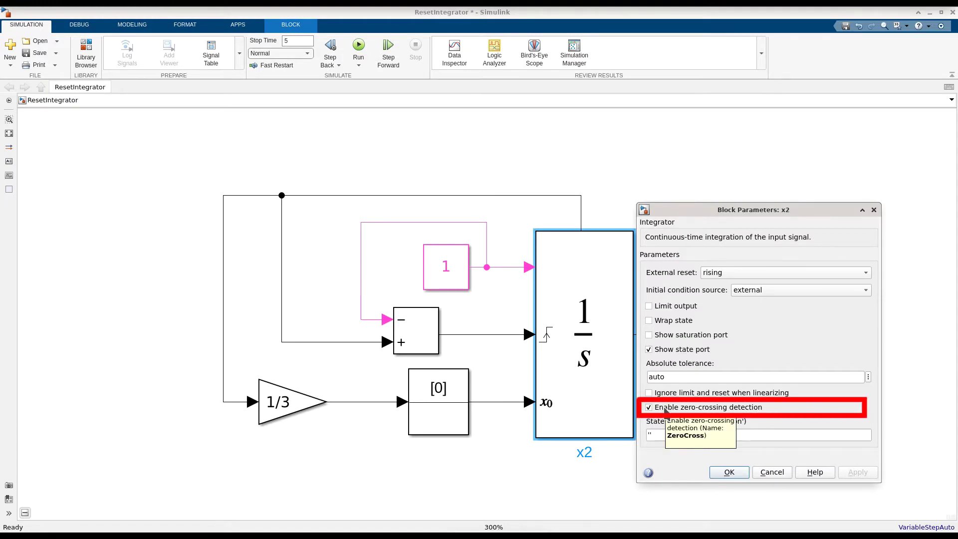
click(725, 470)
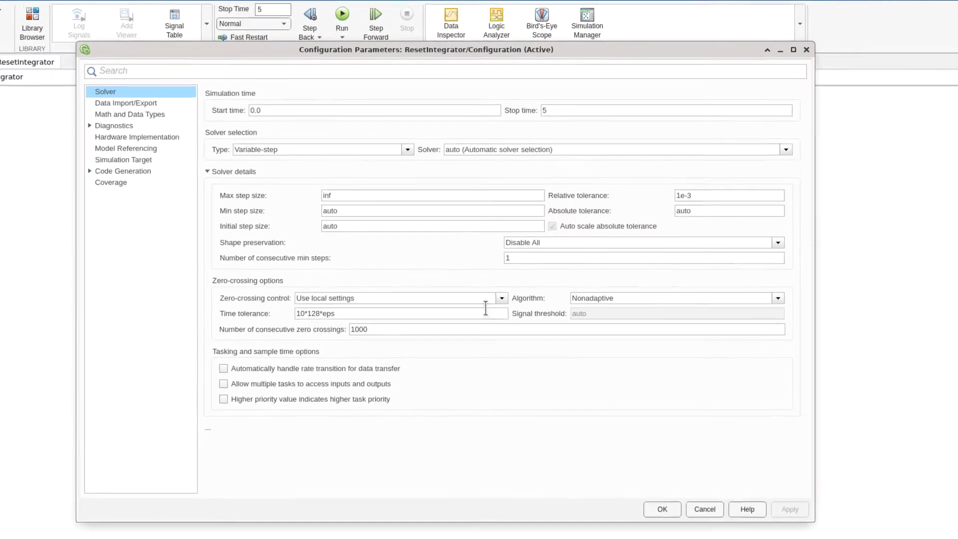
Set the solver type to Fixed-step with a 0.1 step size and apply.
click(385, 149)
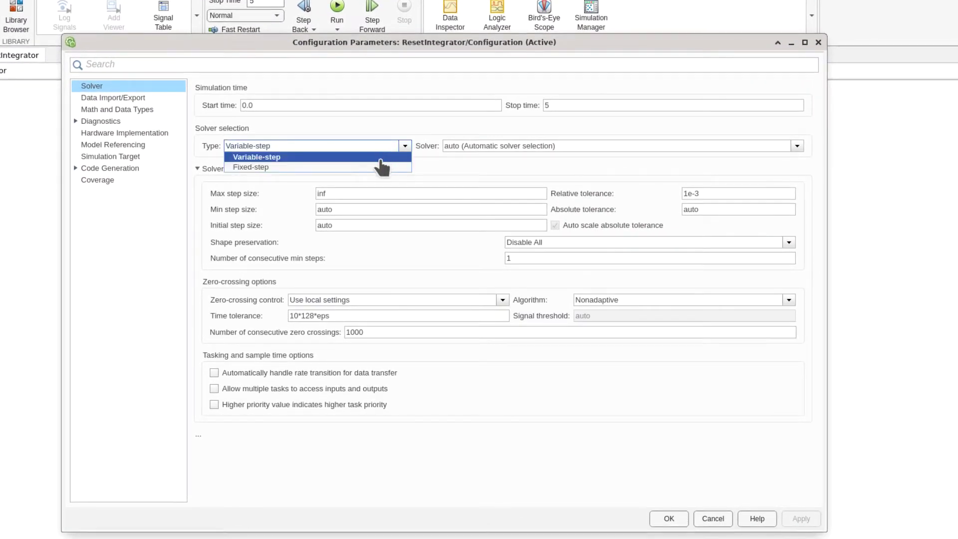
click(382, 168)
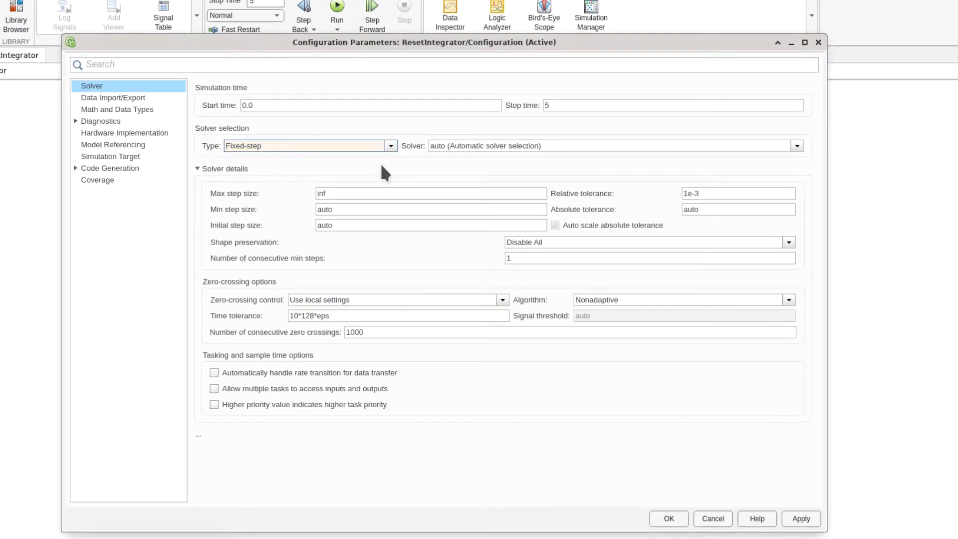
click(529, 194)
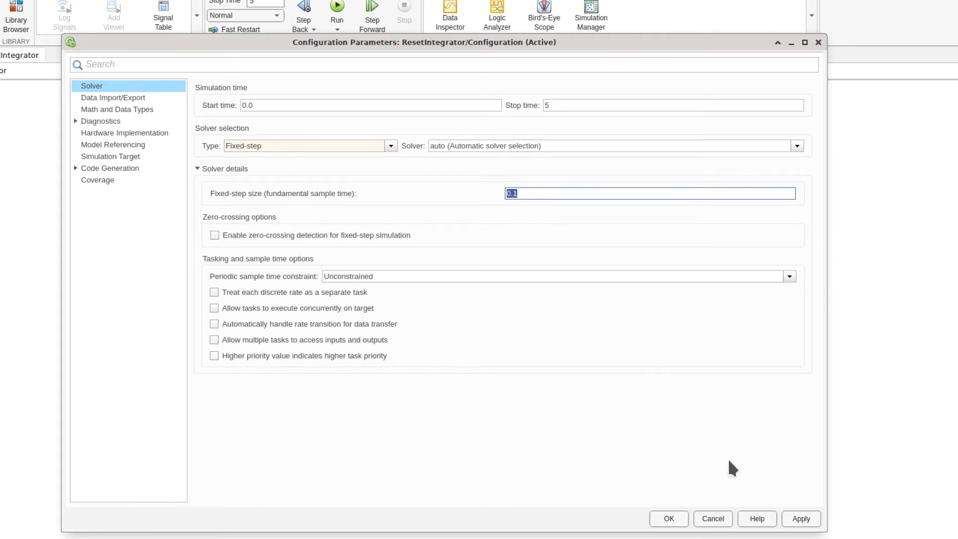
click(792, 515)
click(669, 518)
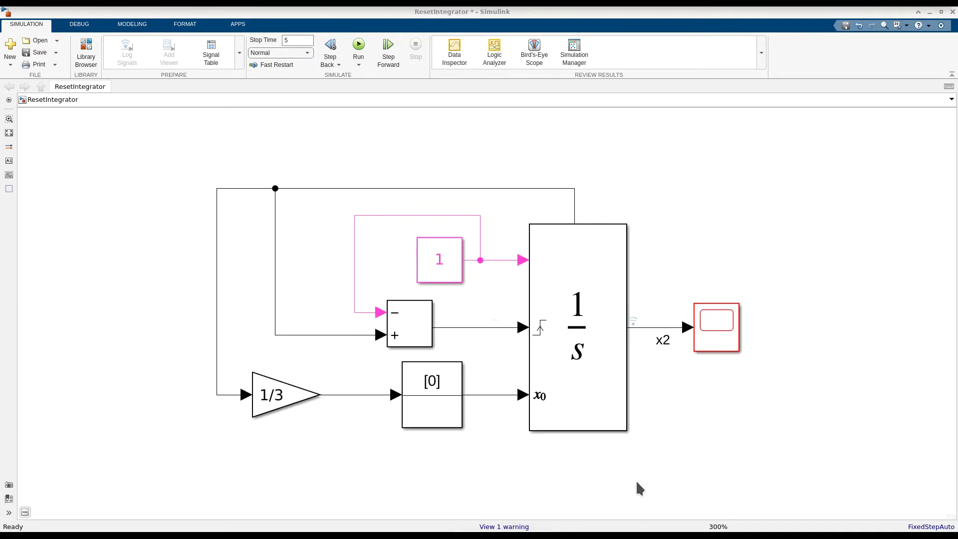
Change the fixed-step size to 0.01 in Configuration Parameters.
key(ctrl+e)
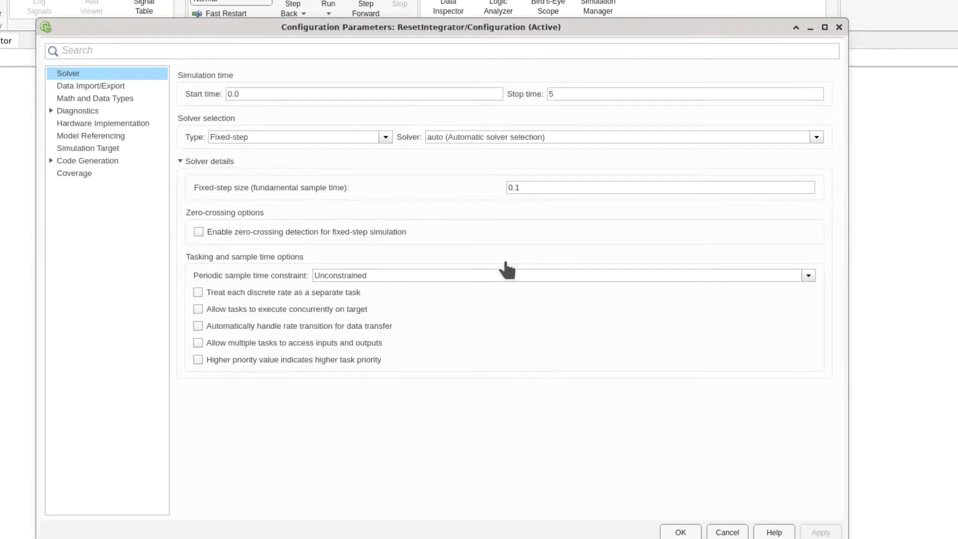
double_click(530, 190)
text(0.01)
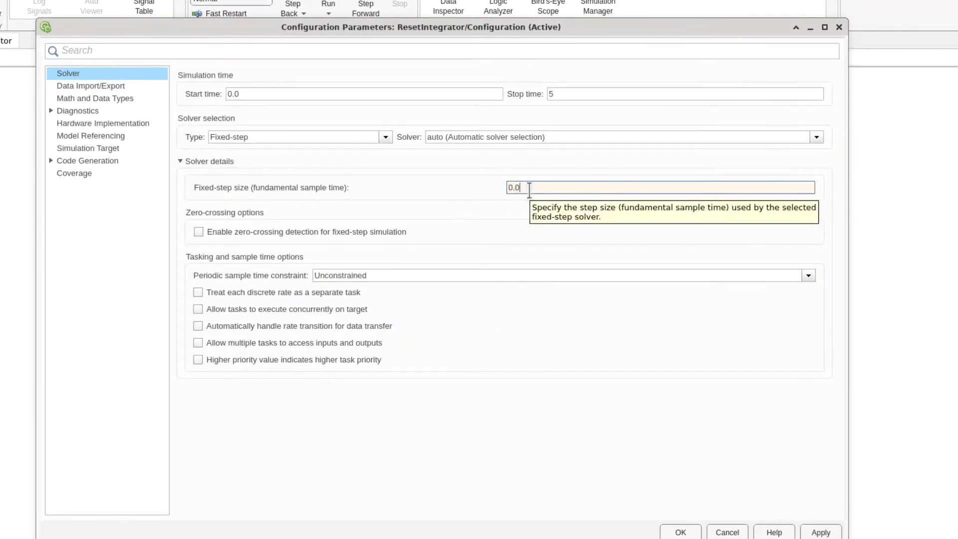
click(674, 530)
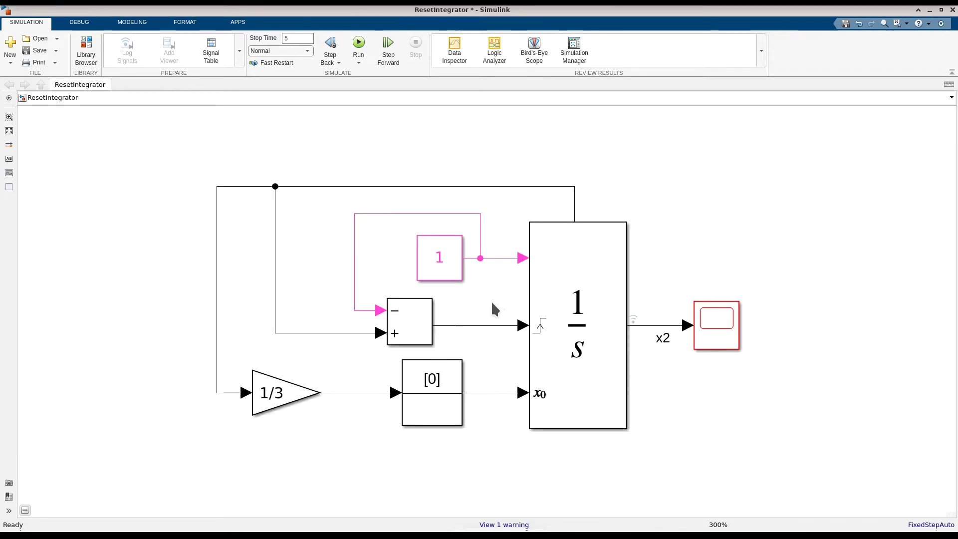
Restore the 0.1 step size, enable fixed-step zero-crossing detection, and review its bracketing and per-step limits.
key(ctrl+e)
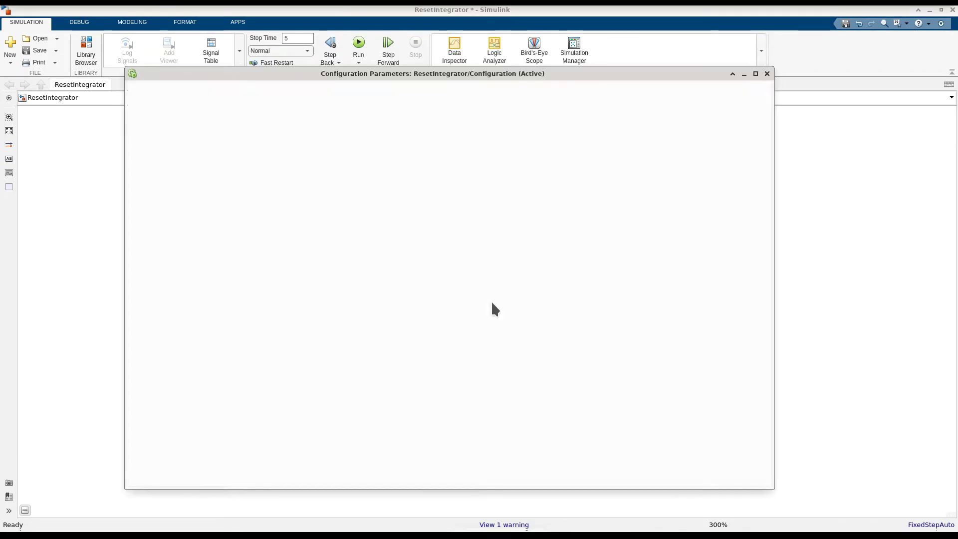
double_click(526, 201)
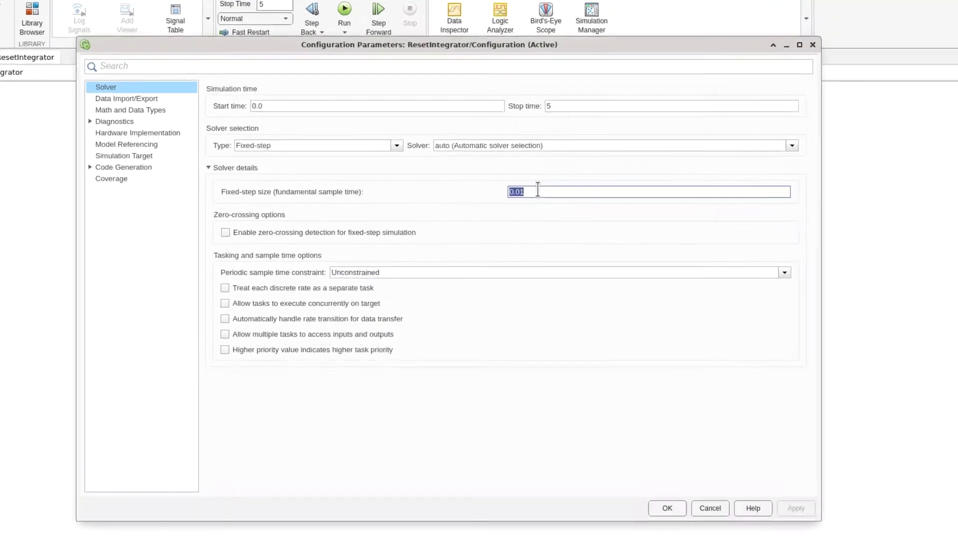
text(0.1)
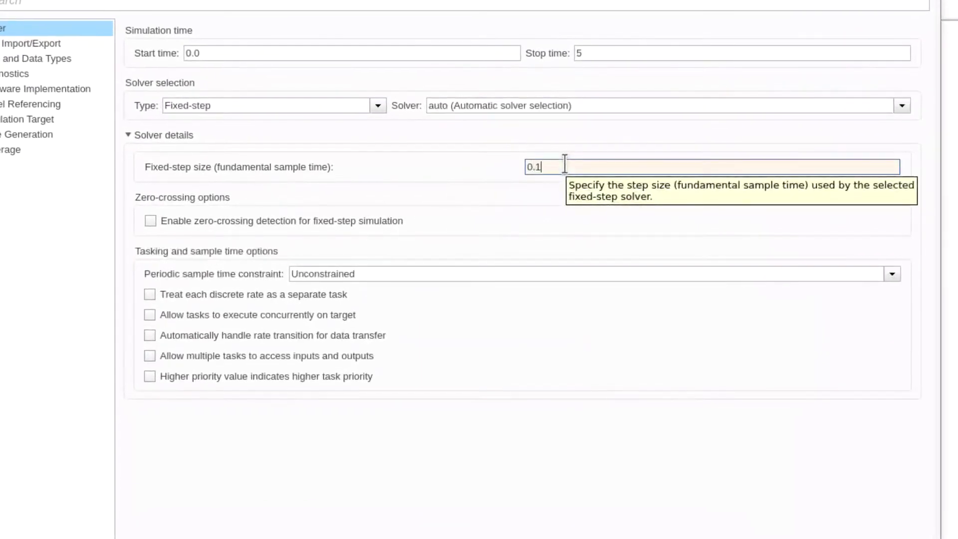
click(147, 221)
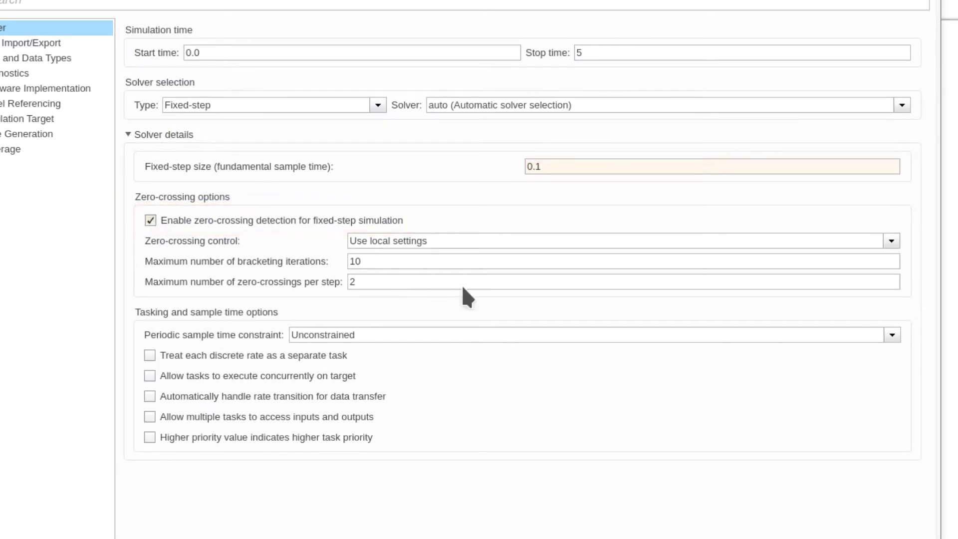
double_click(442, 260)
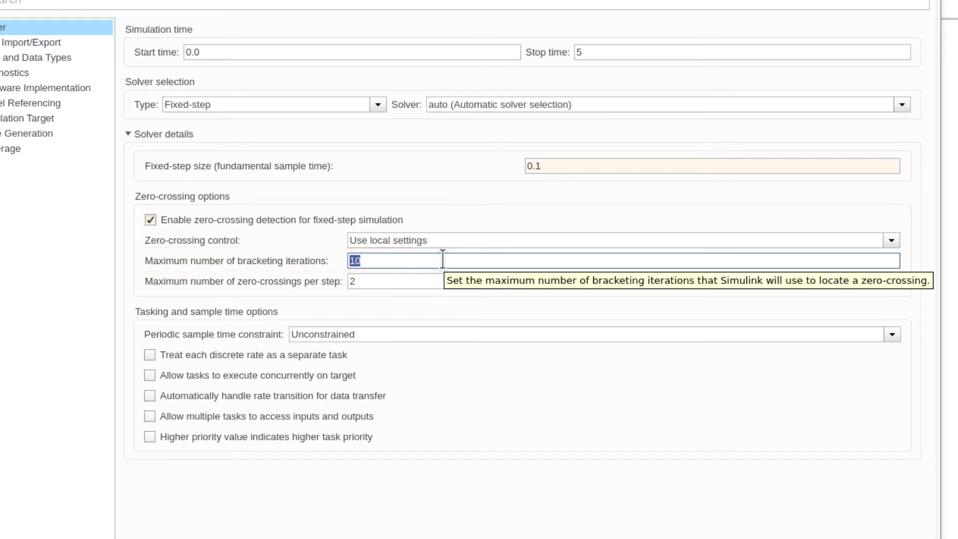
double_click(421, 279)
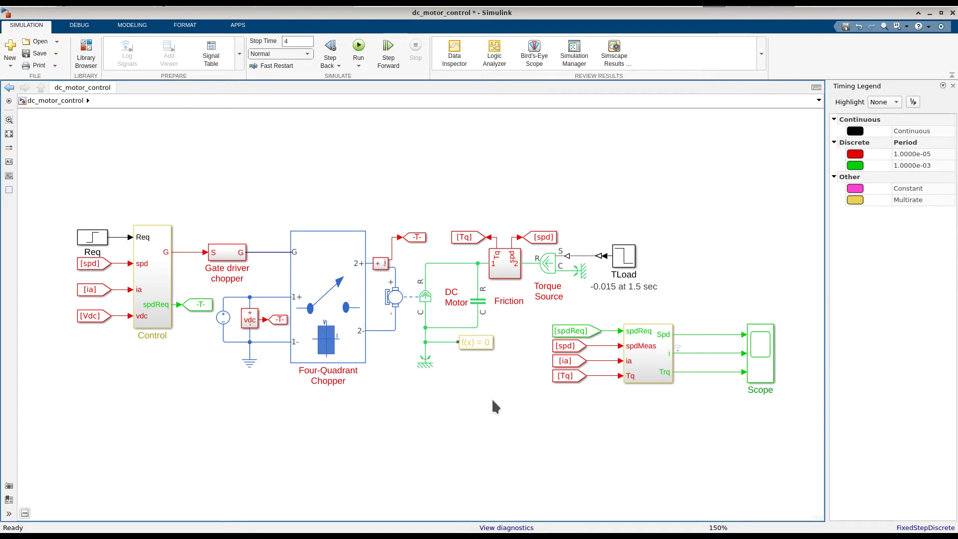
Open the DCPWM generator's scope inside Control > PWM Generation.
double_click(152, 280)
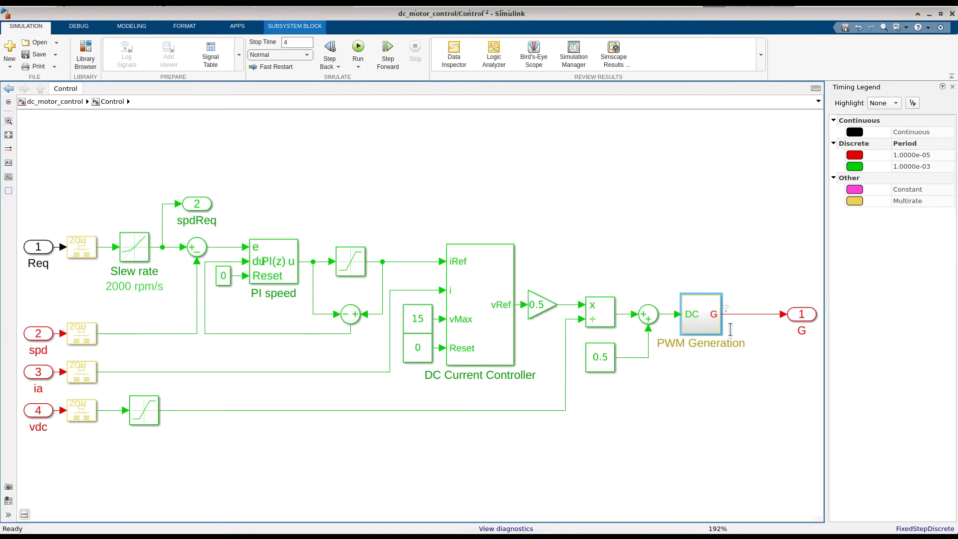
double_click(699, 319)
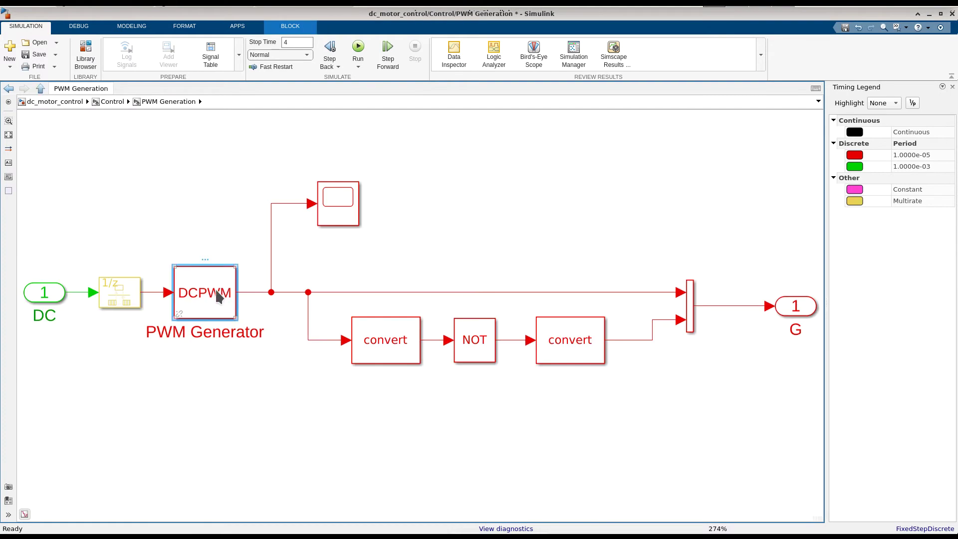
double_click(218, 296)
double_click(714, 385)
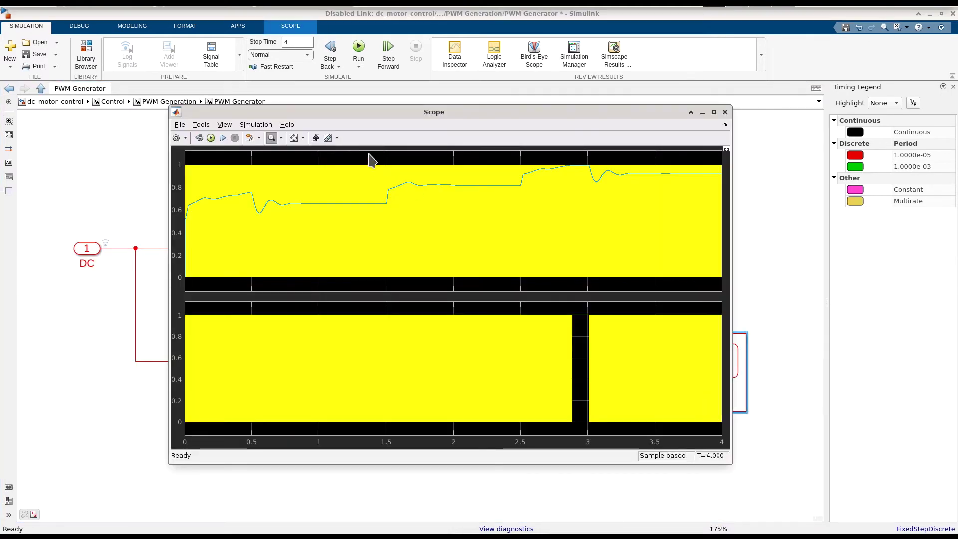
Zoom the PWM scope into a short window of the carrier and pulse waveforms.
drag(281, 160, 292, 280)
drag(282, 154, 324, 290)
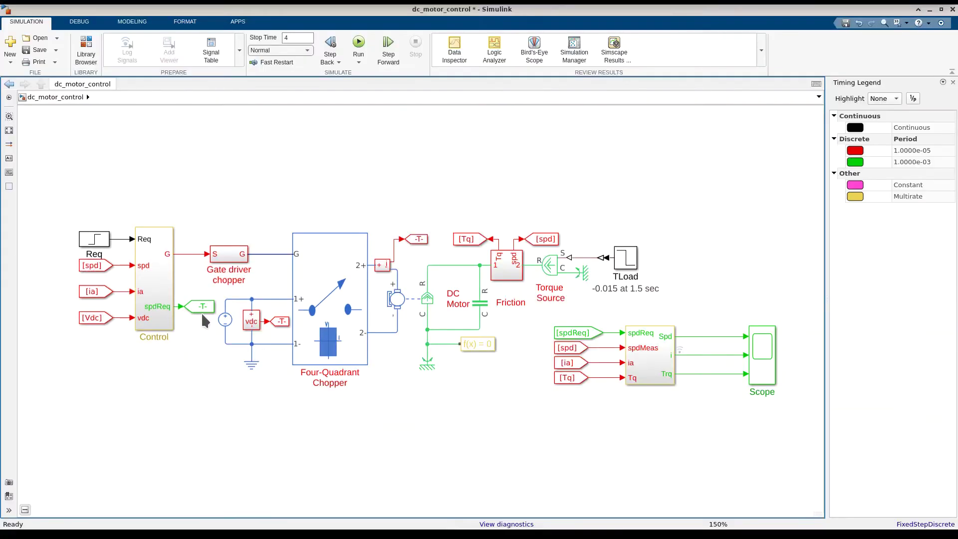
click(179, 301)
Open the PWM Generator parameters to check timer period 1/fsw and sample time 1e-5.
double_click(164, 288)
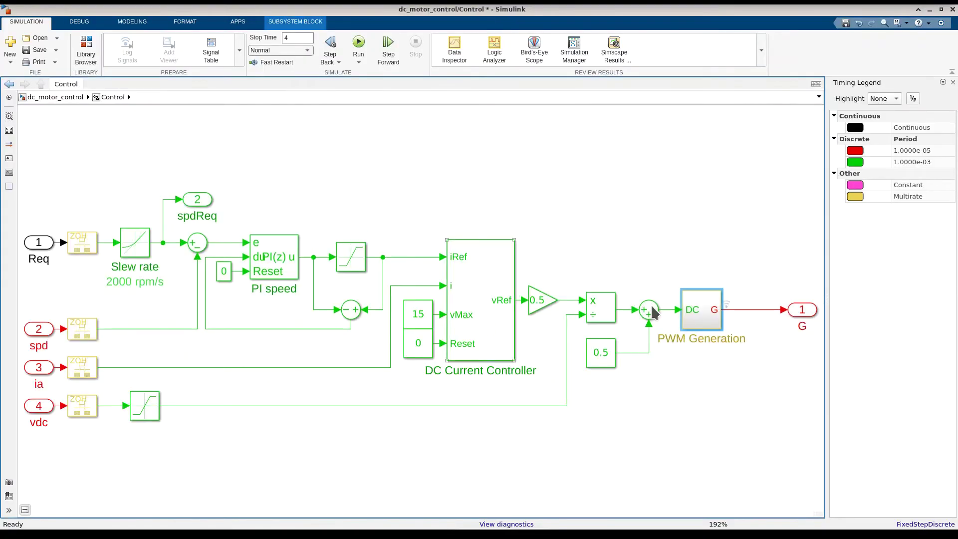
double_click(689, 309)
click(203, 290)
double_click(204, 295)
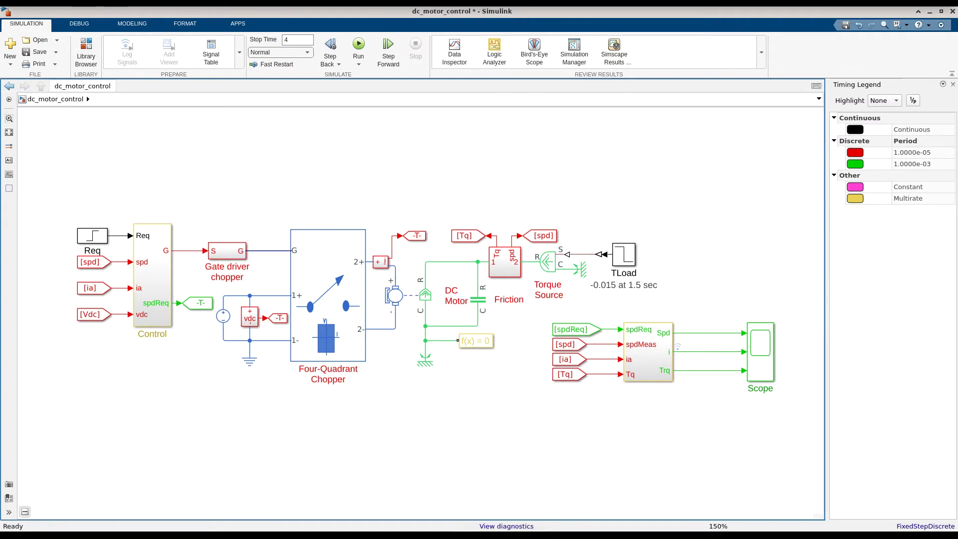
Switch to the ode1be (Backward Euler) solver with fixed-step zero-crossing detection and step size 5e-4.
double_click(474, 340)
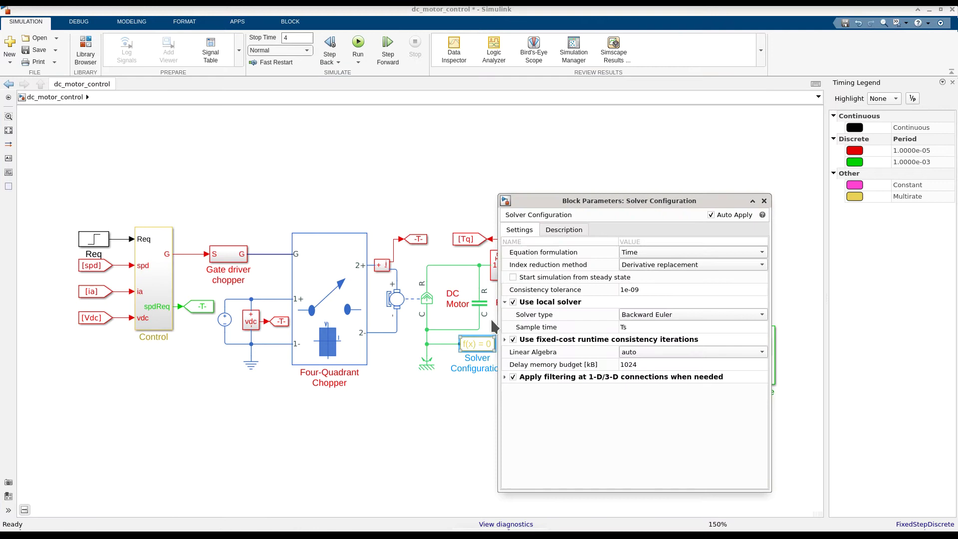
click(764, 201)
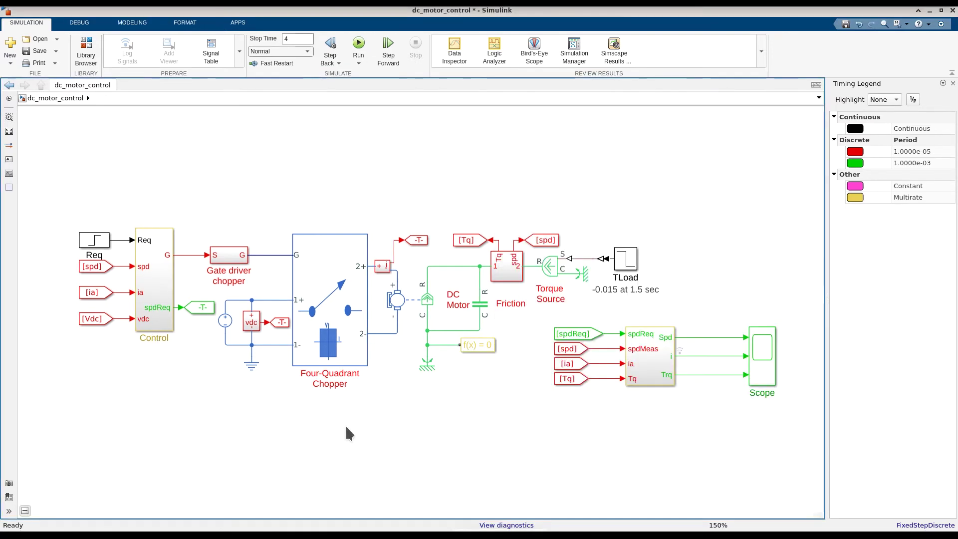
key(ctrl+e)
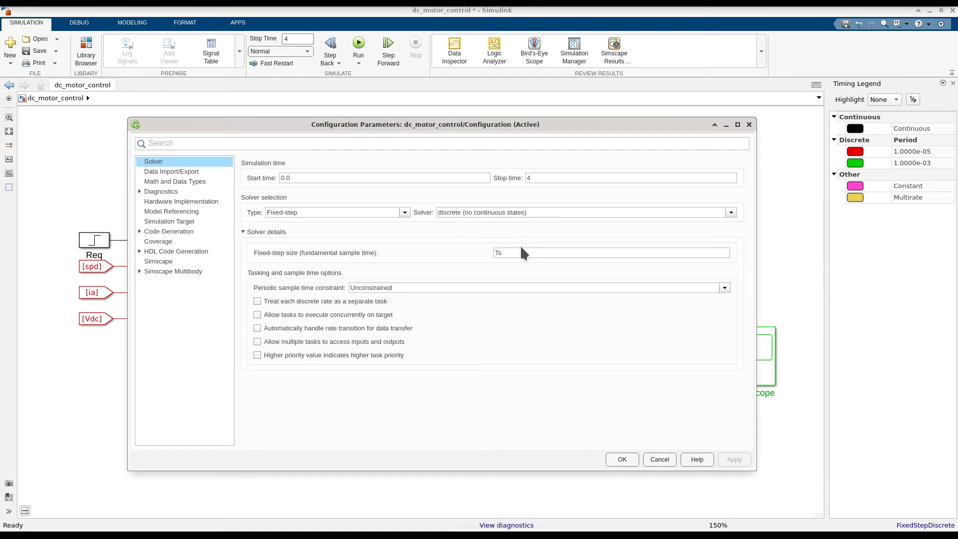
click(537, 214)
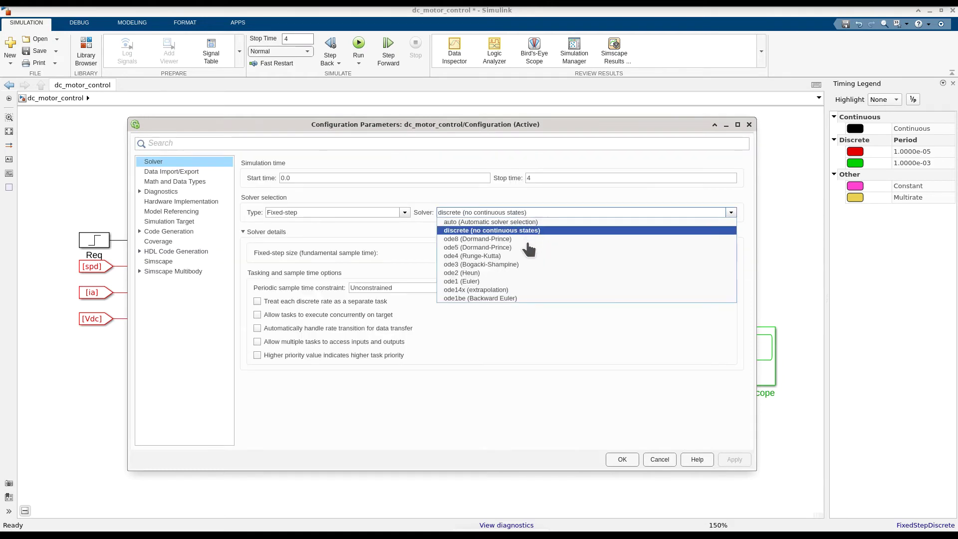
click(532, 300)
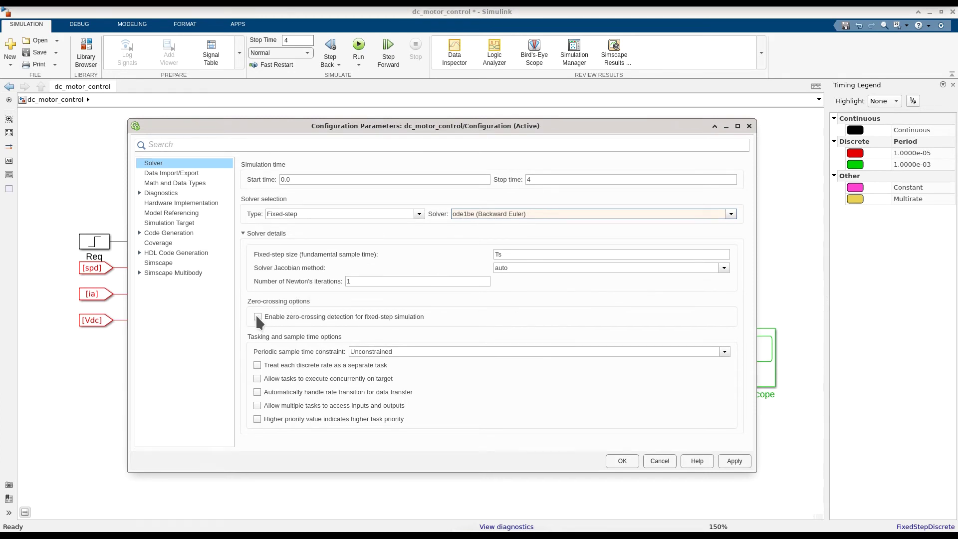
click(257, 317)
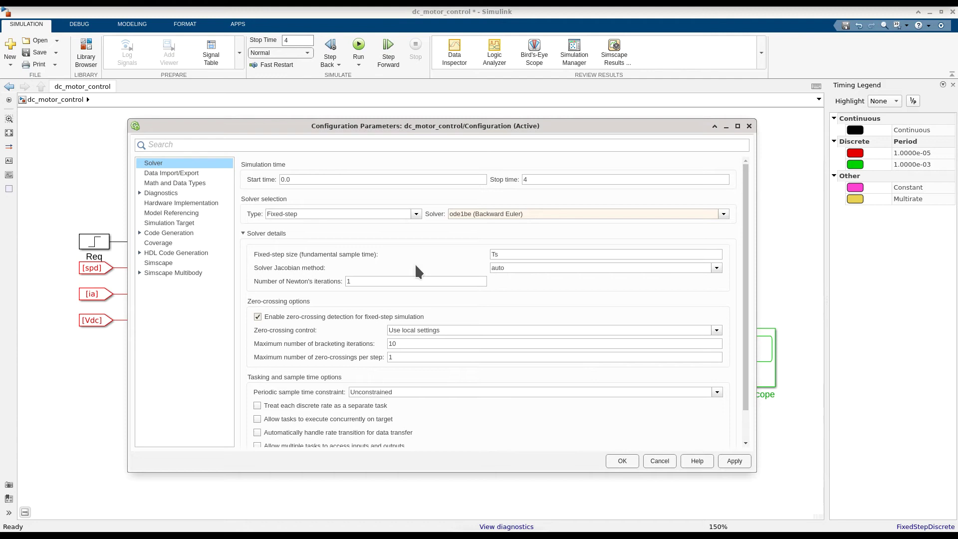
double_click(512, 253)
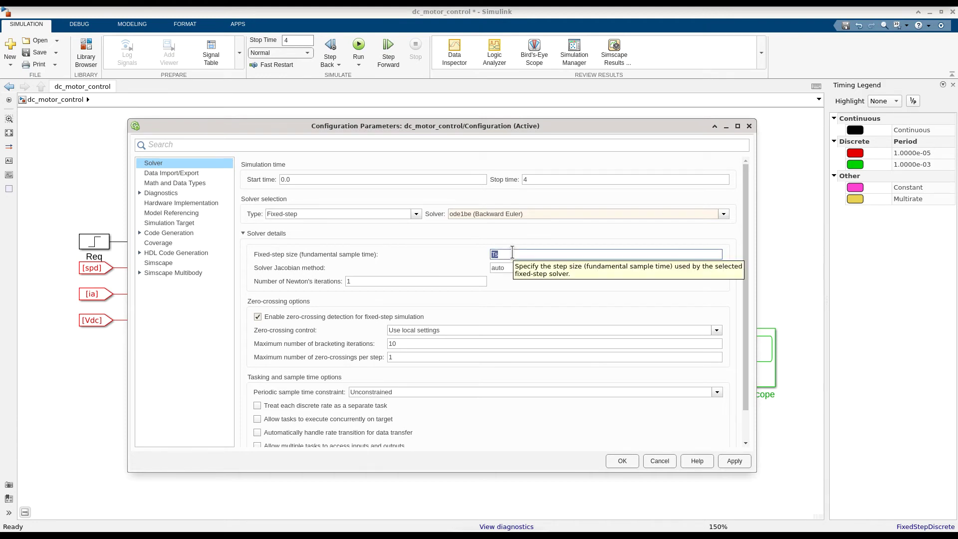
text(5e-4)
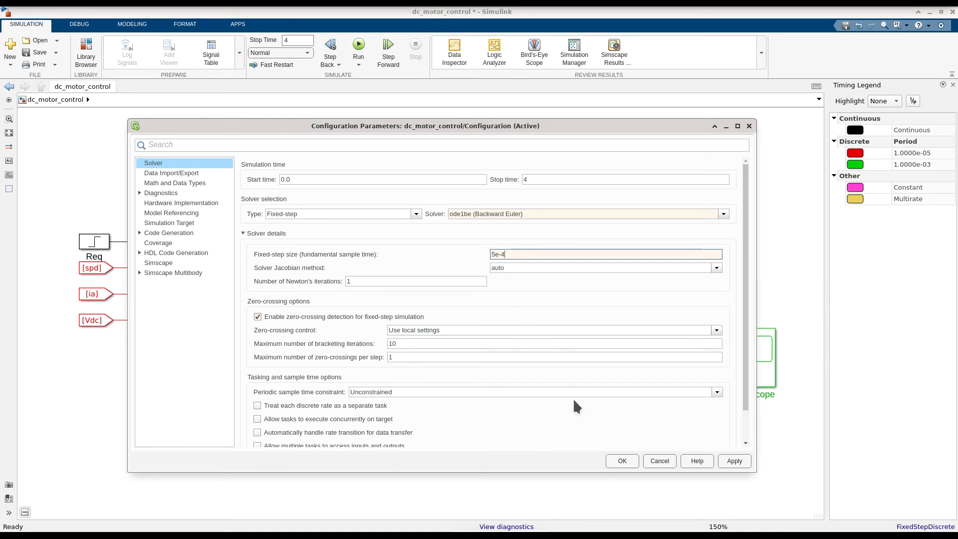
Set the PWM Generator's sample time from 1e-5 to 0 in Control > PWM Generation.
click(615, 459)
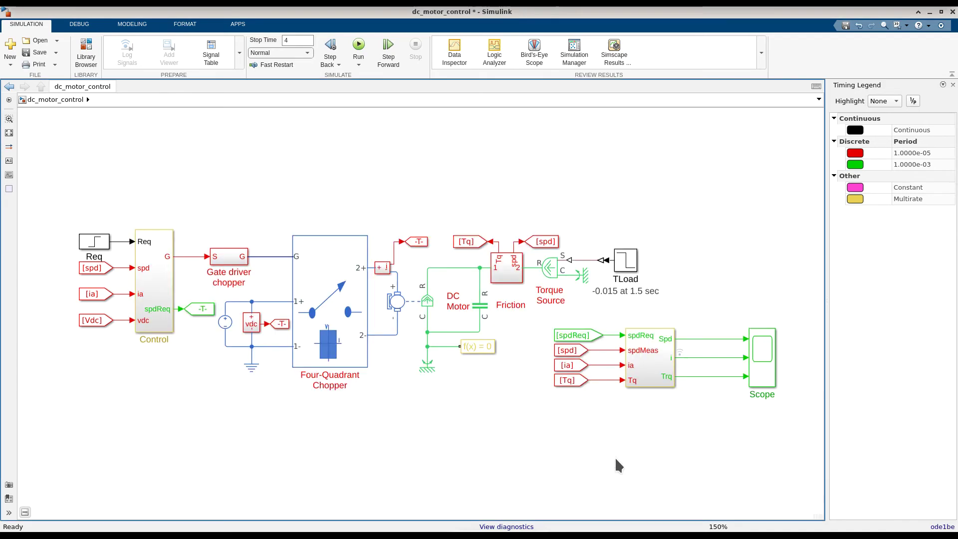
double_click(148, 286)
double_click(708, 319)
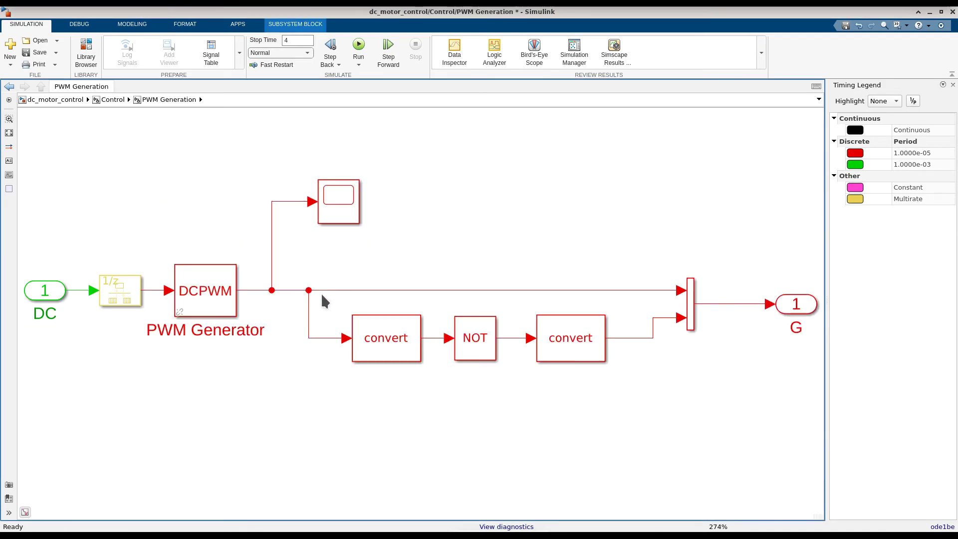
double_click(223, 289)
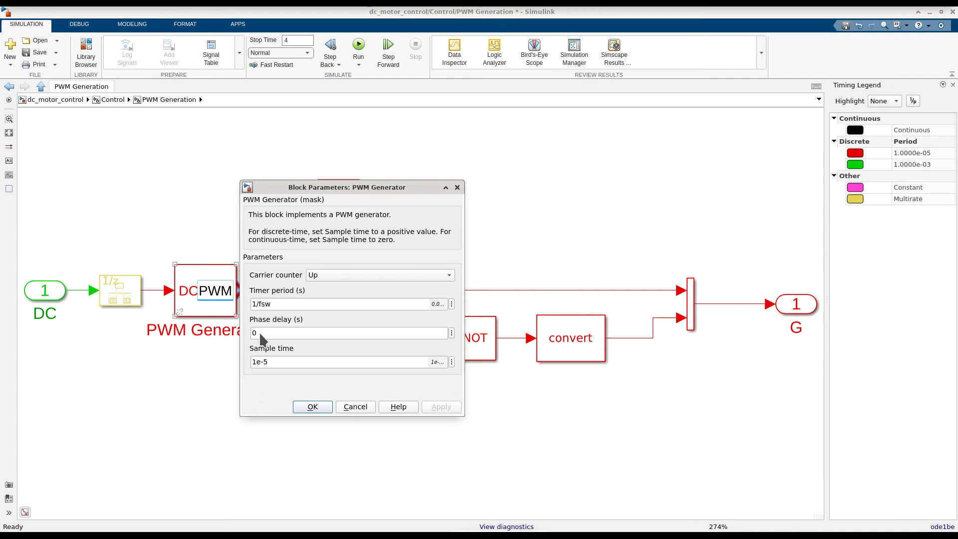
triple_click(277, 361)
text(0)
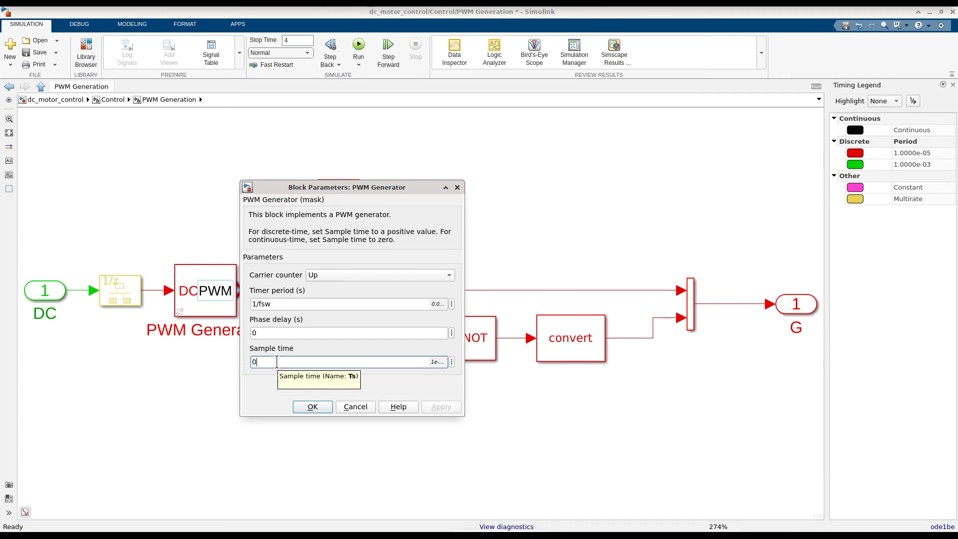
click(439, 408)
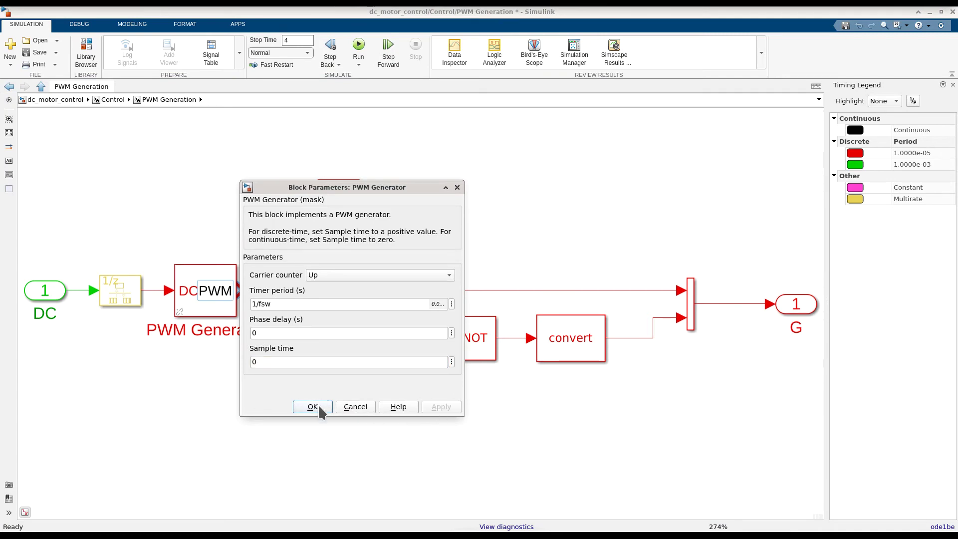
click(317, 405)
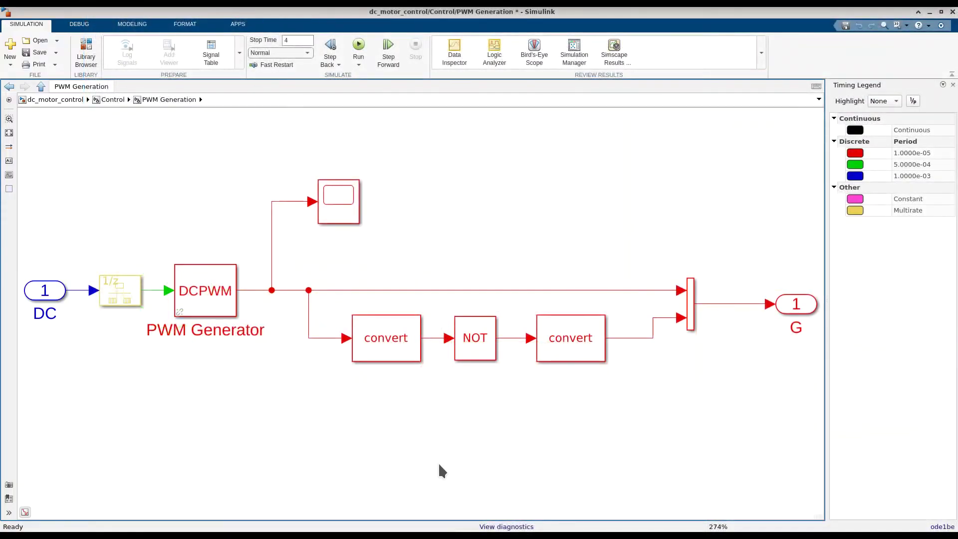
Start the dc_motor_control simulation with Ctrl+D to compile the Simscape network.
key(ctrl+d)
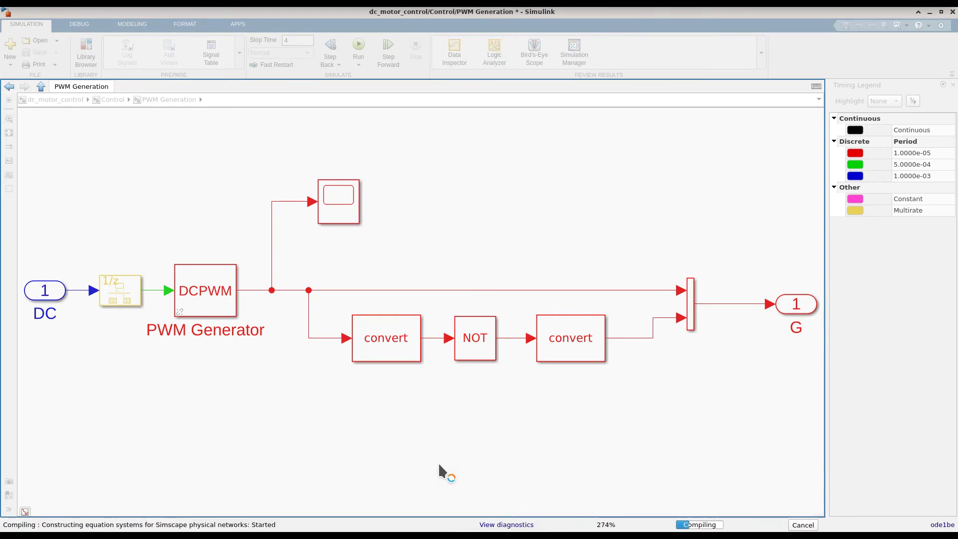